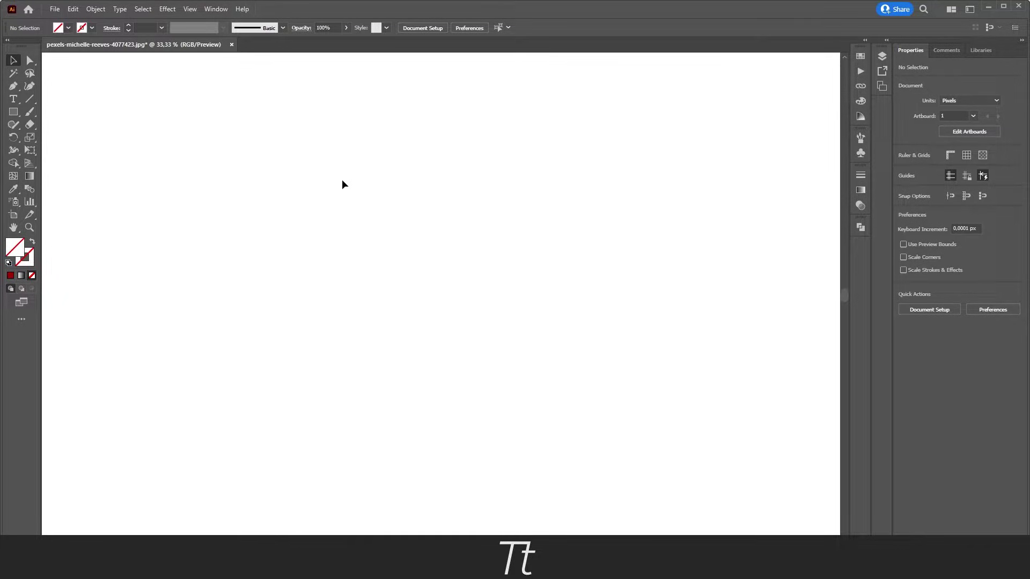
Set the stroke colour to black (000000) and draw a long horizontal line across the artboard
click(31, 99)
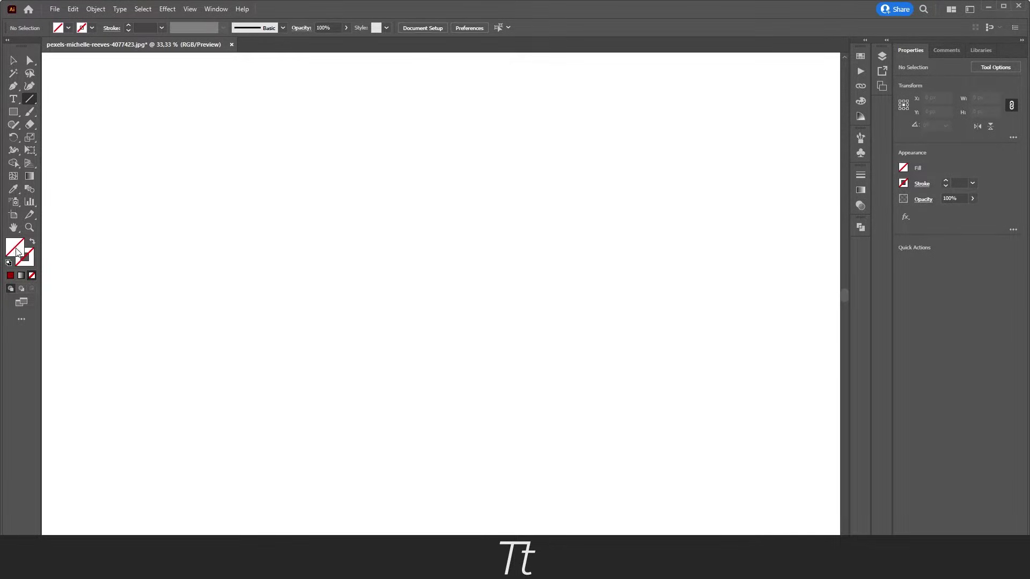
double_click(30, 262)
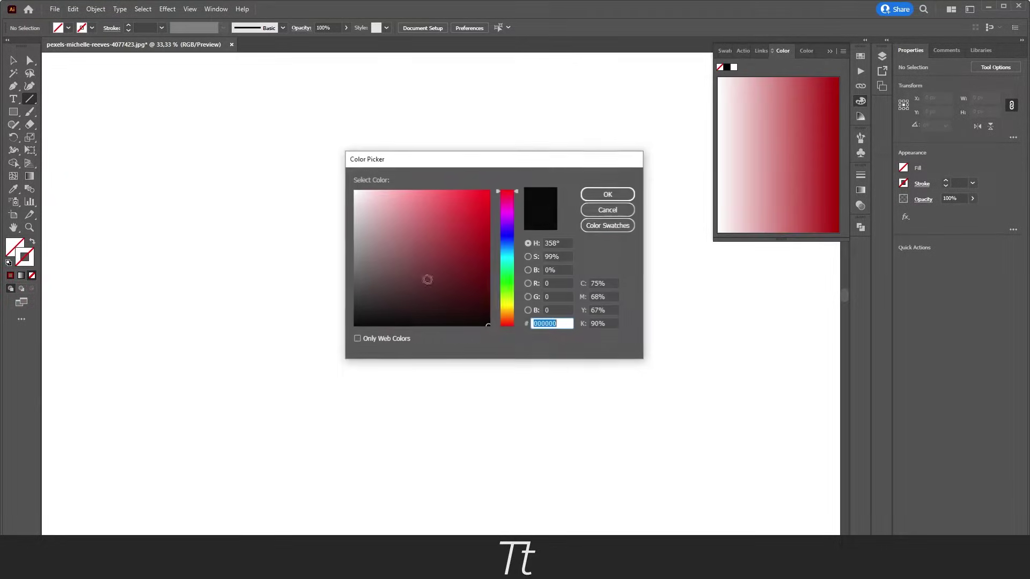
drag(424, 284, 343, 329)
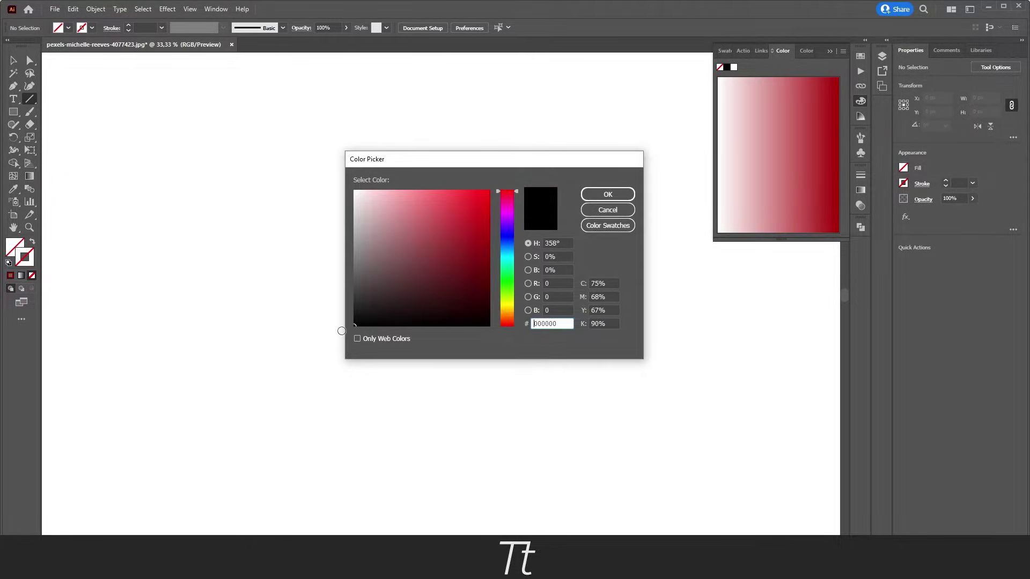
click(587, 197)
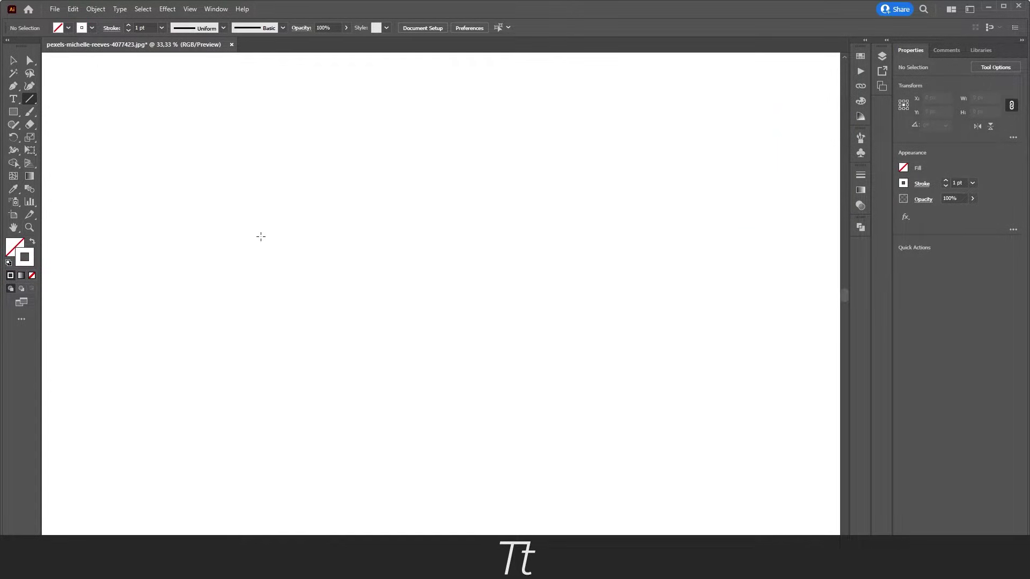
drag(260, 237, 692, 221)
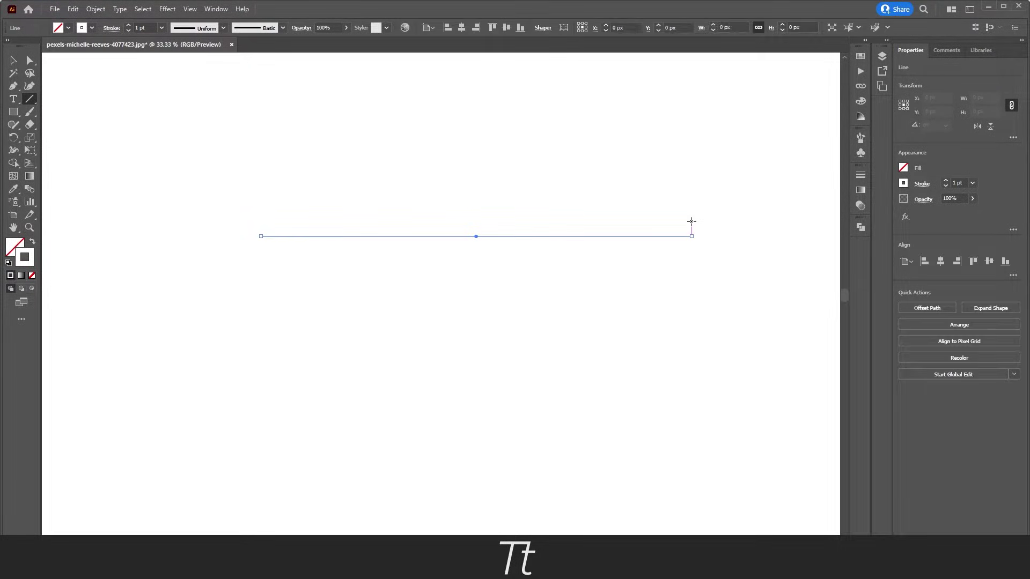
Raise the line's stroke weight to 20 pt and reselect the thick line
key(v)
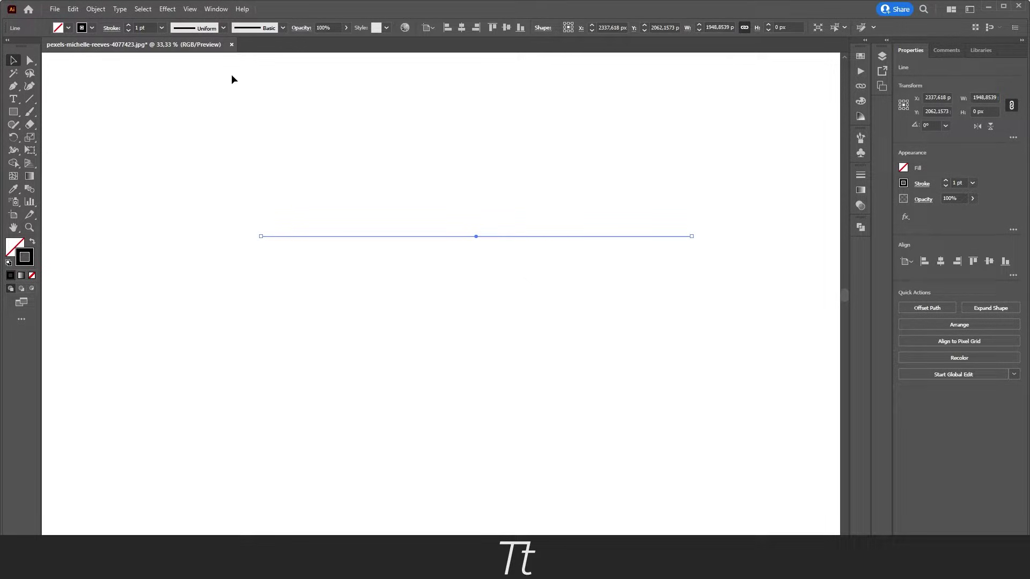
click(131, 26)
click(130, 26)
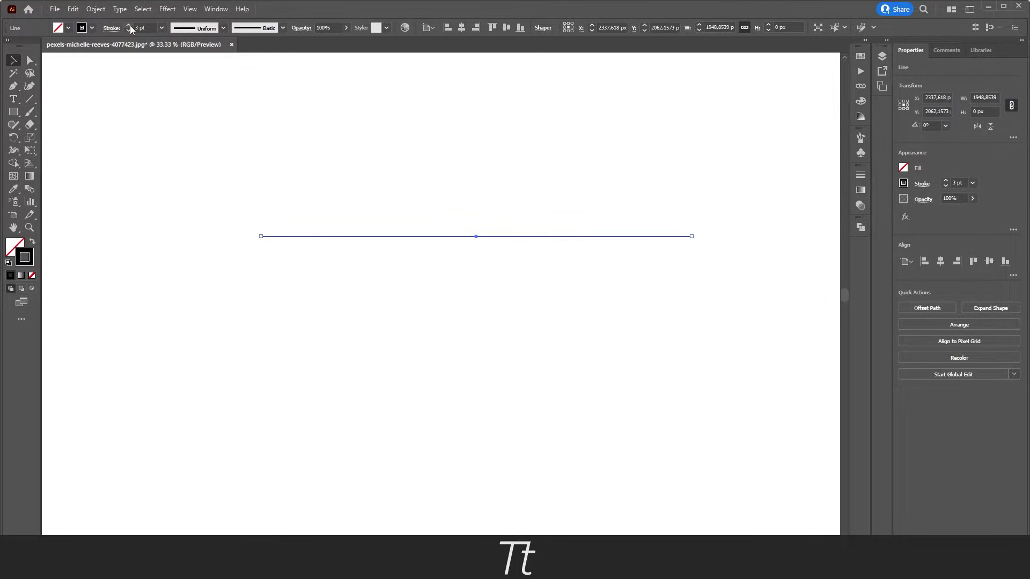
click(129, 26)
click(128, 26)
click(128, 25)
click(128, 25)
click(129, 25)
click(129, 26)
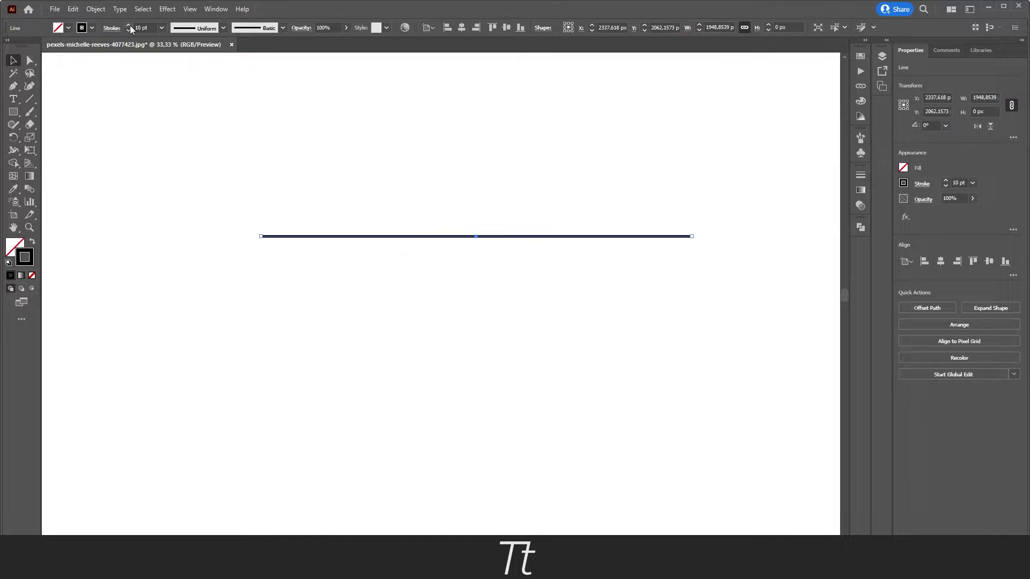
click(129, 25)
click(129, 25)
click(128, 26)
click(547, 210)
scroll(547, 210, up, 1)
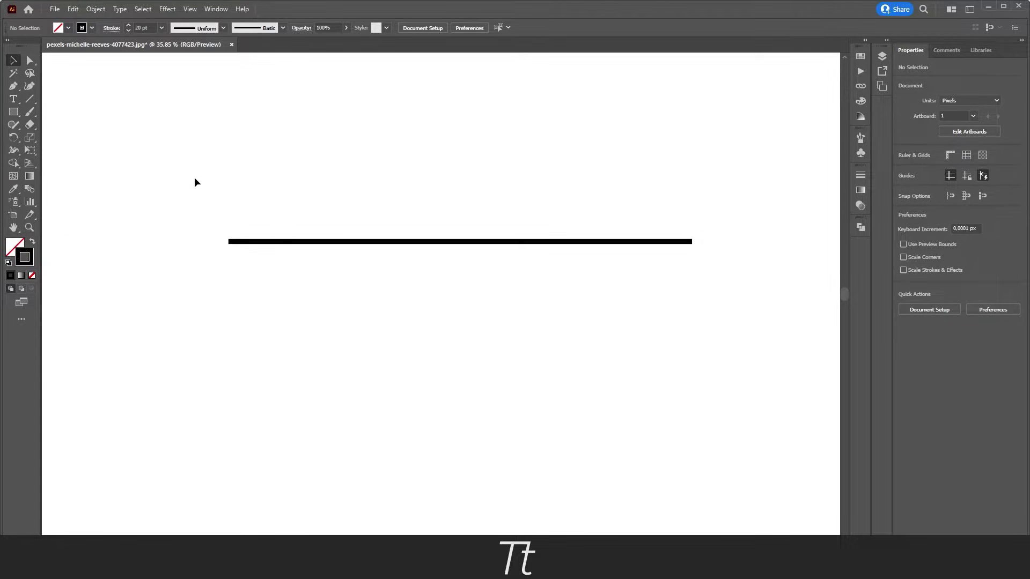
drag(194, 179, 733, 322)
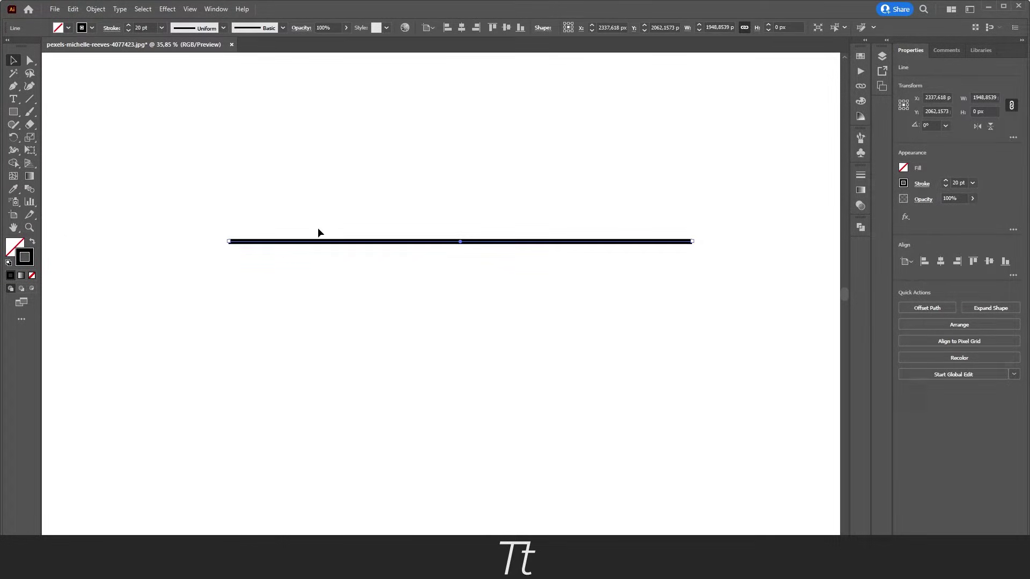
drag(191, 177, 776, 309)
Apply Effect > Distort & Transform > Zig Zag to the line and preview a 50 px size
click(167, 10)
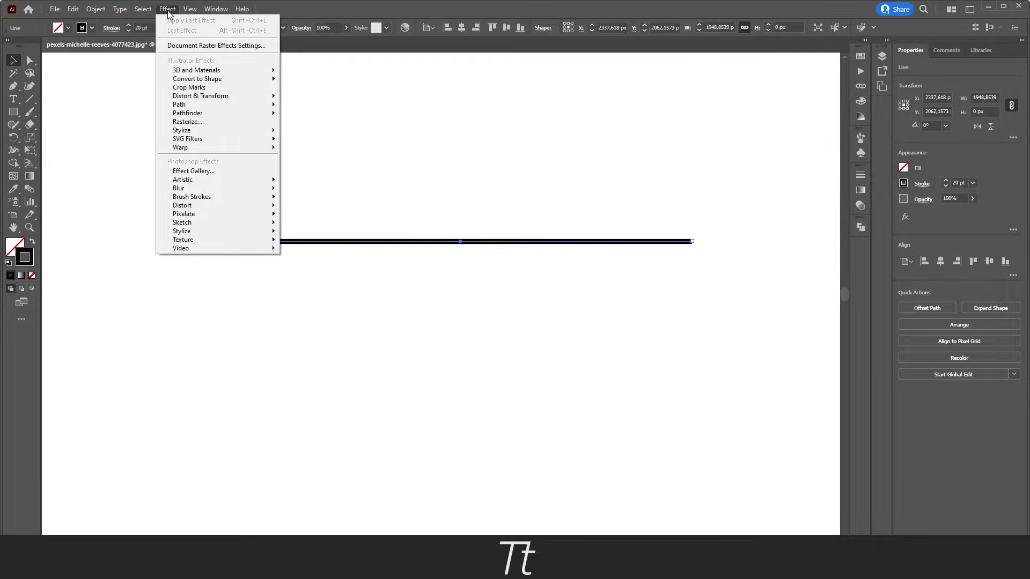
mouse_move(180, 104)
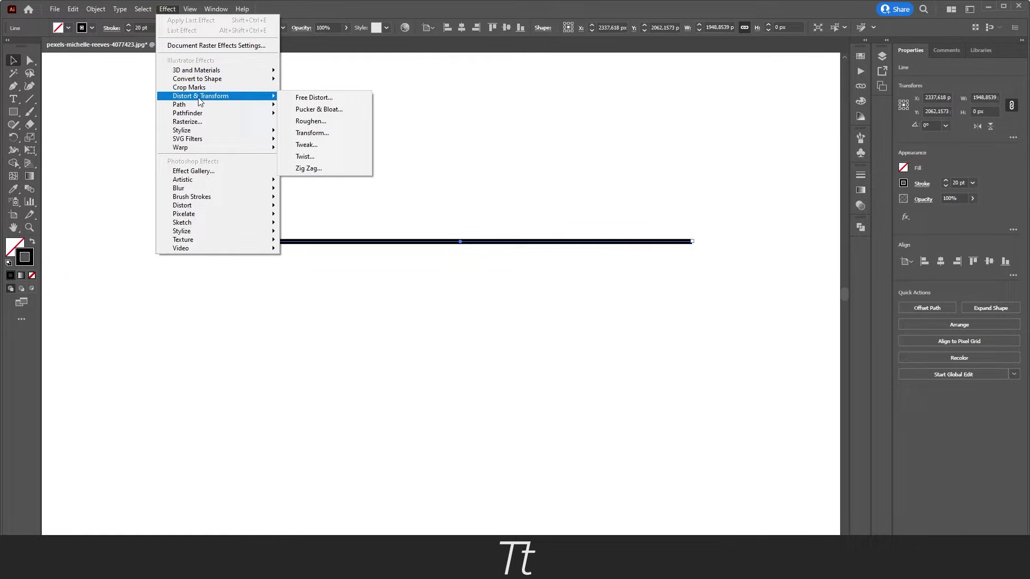
click(316, 169)
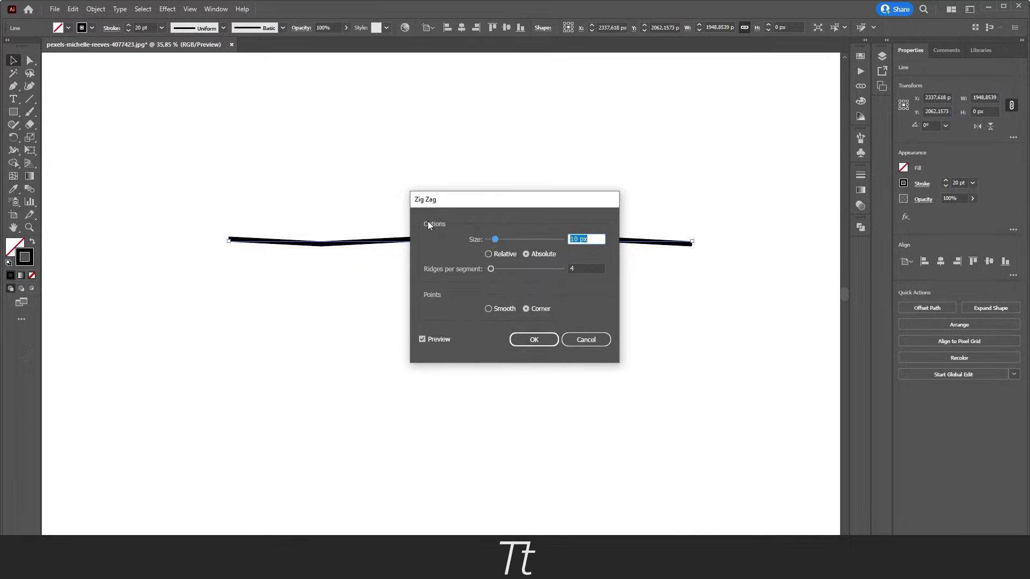
drag(450, 205, 412, 285)
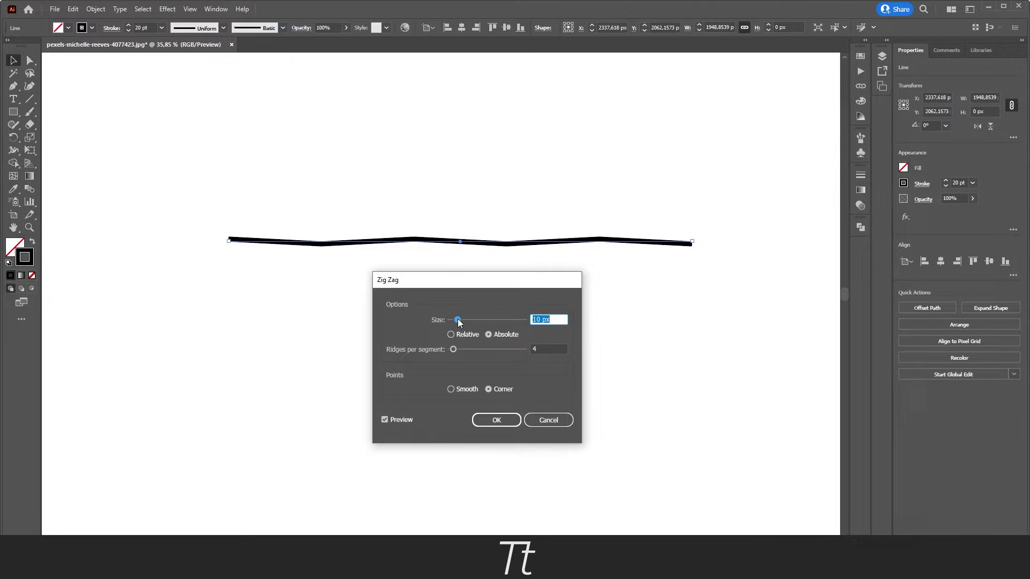
drag(459, 322, 488, 323)
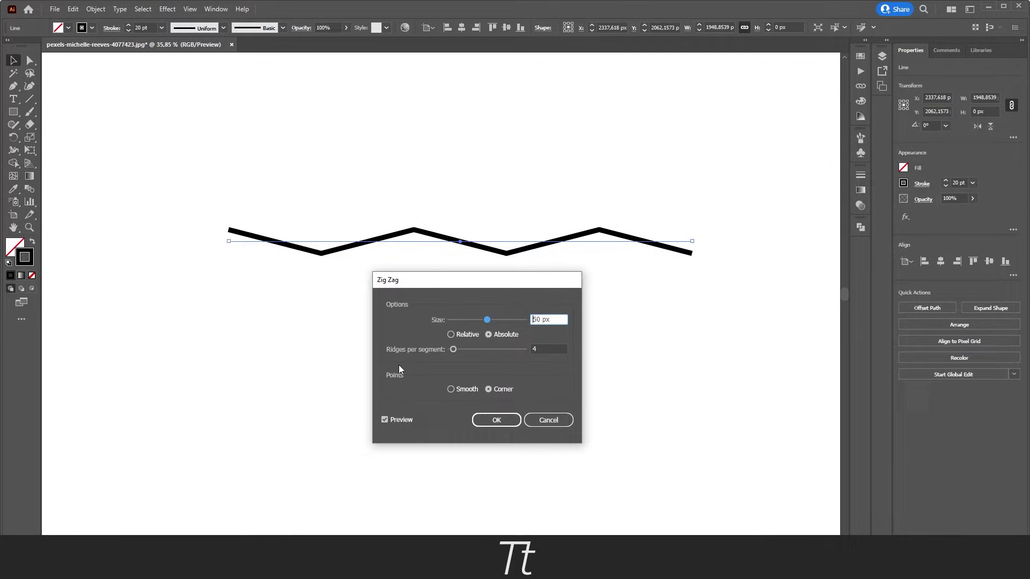
Set the Zig Zag to Smooth points, 60 px size and 11 ridges per segment
click(460, 389)
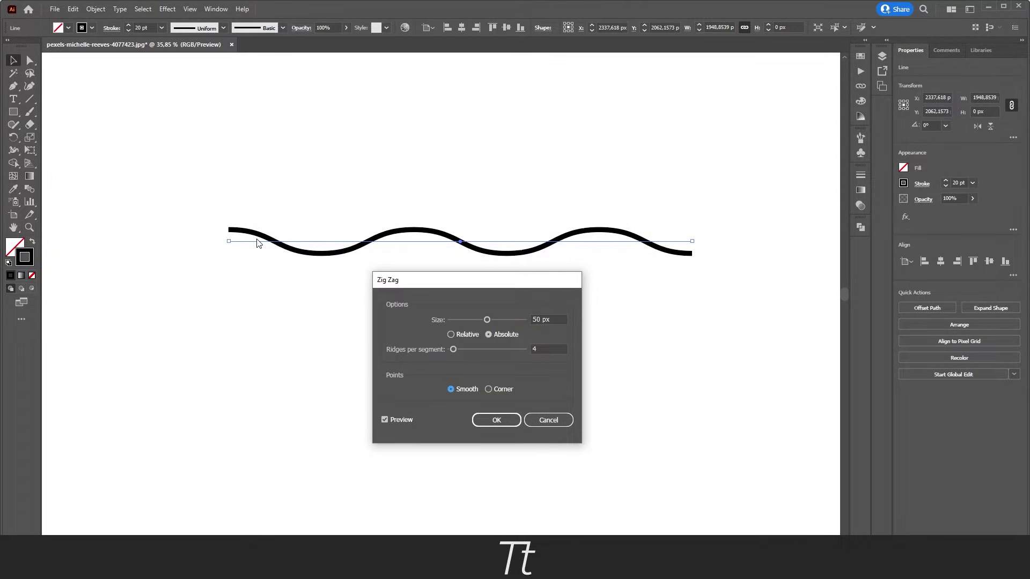
drag(453, 349, 449, 350)
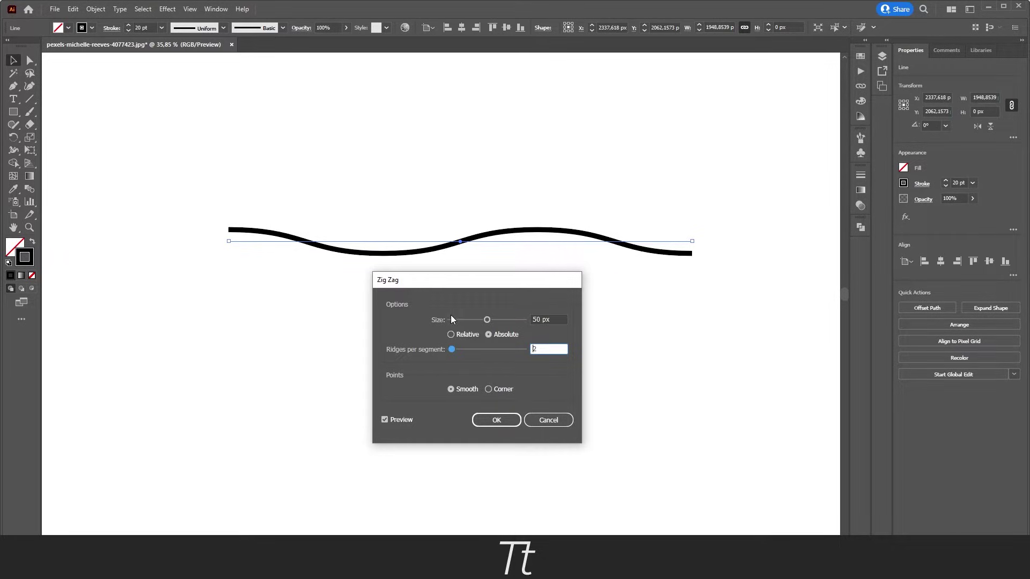
drag(487, 320, 490, 320)
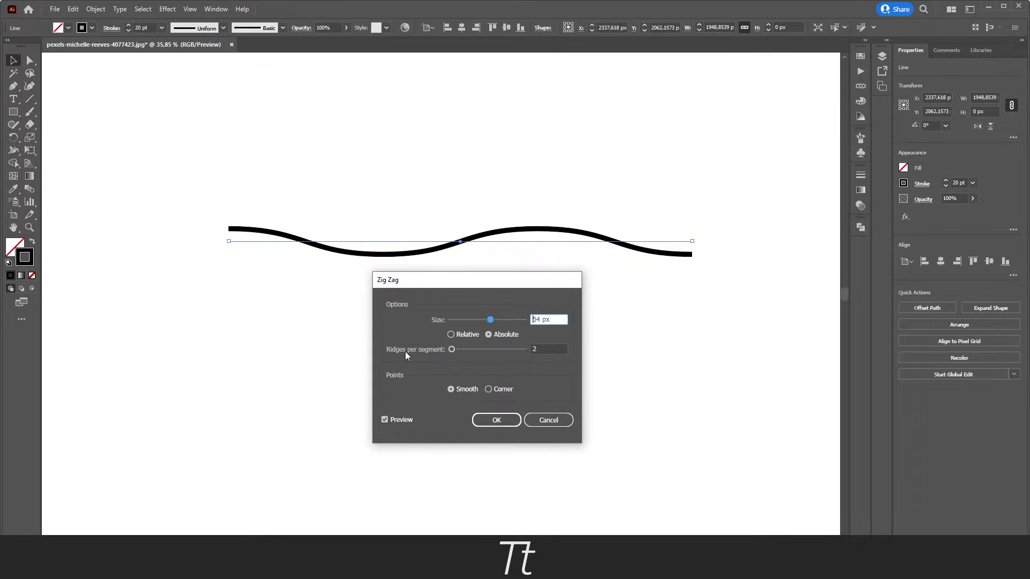
drag(452, 349, 472, 350)
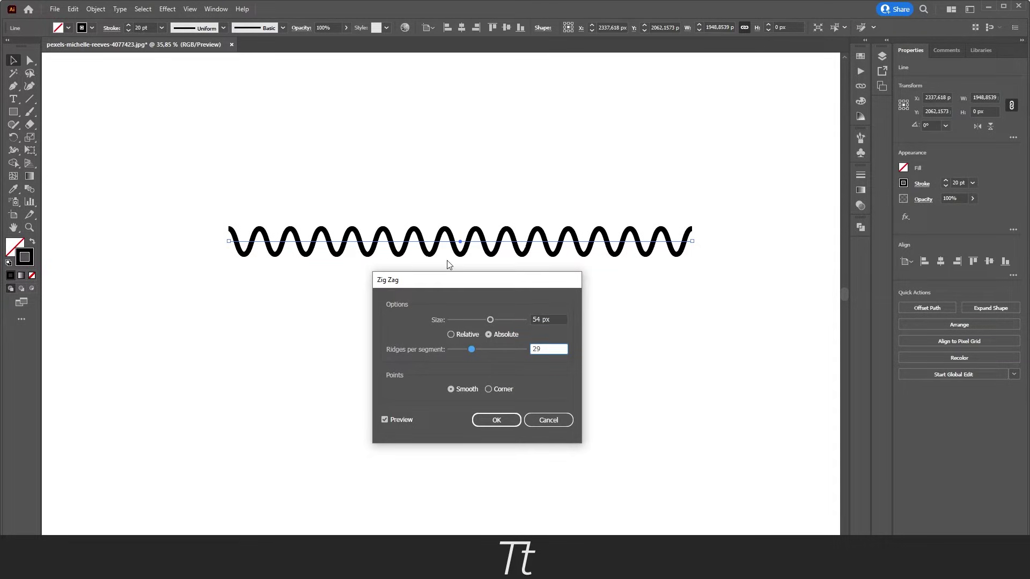
drag(471, 350, 454, 350)
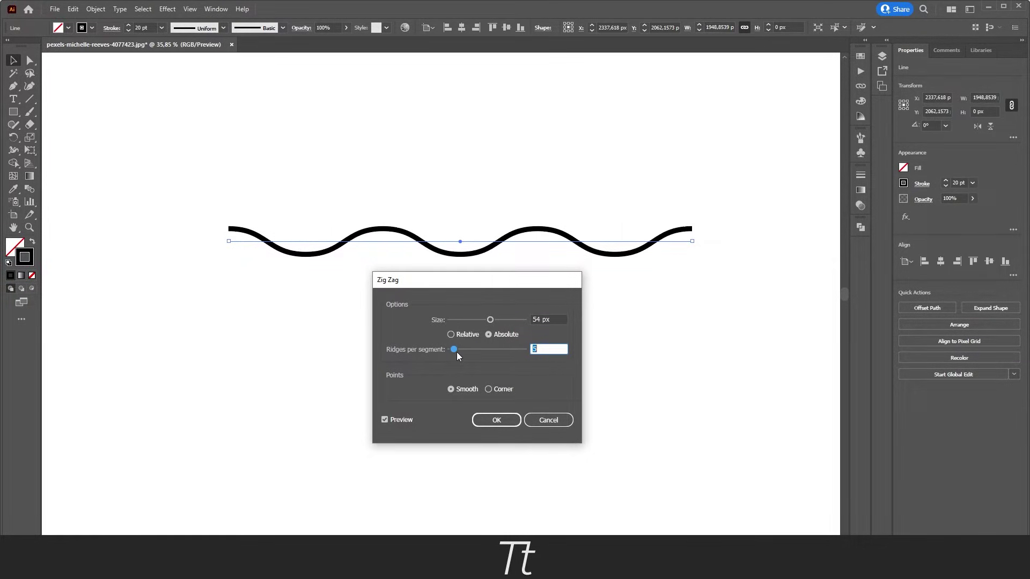
drag(490, 319, 492, 321)
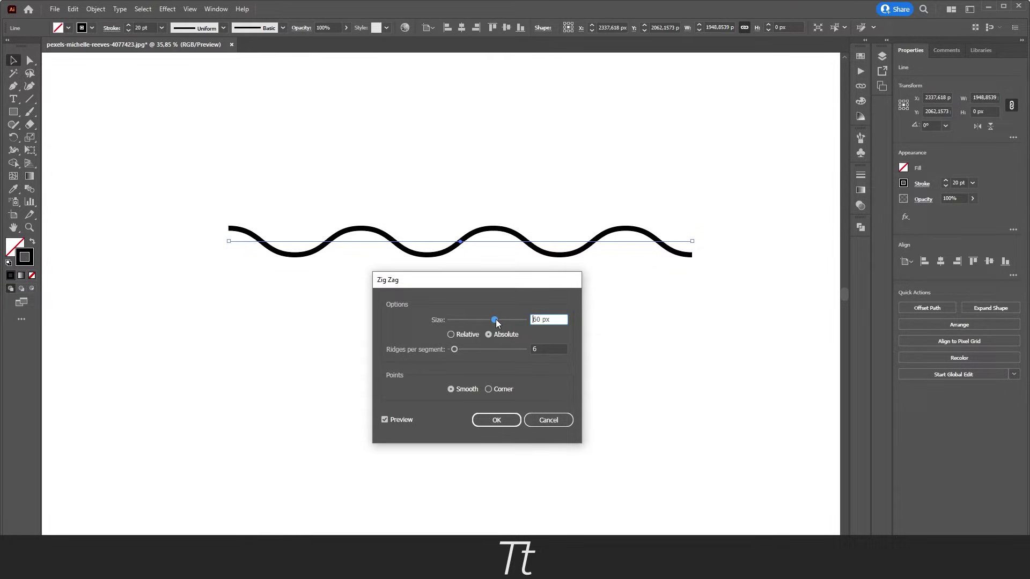
drag(455, 350, 458, 349)
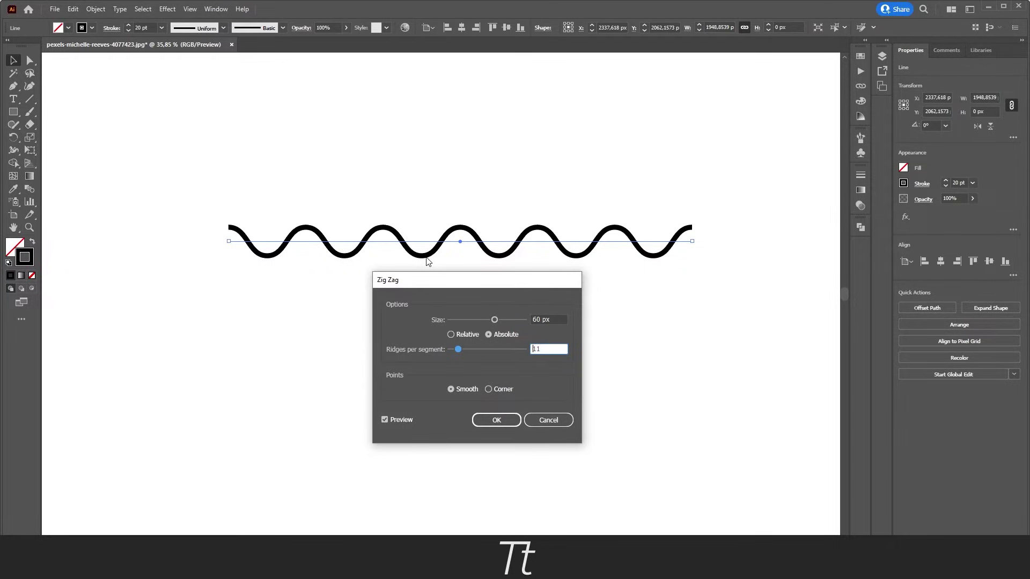
Confirm the smooth Zig Zag effect and deselect the wave
click(497, 421)
click(517, 295)
key(ctrl+minus)
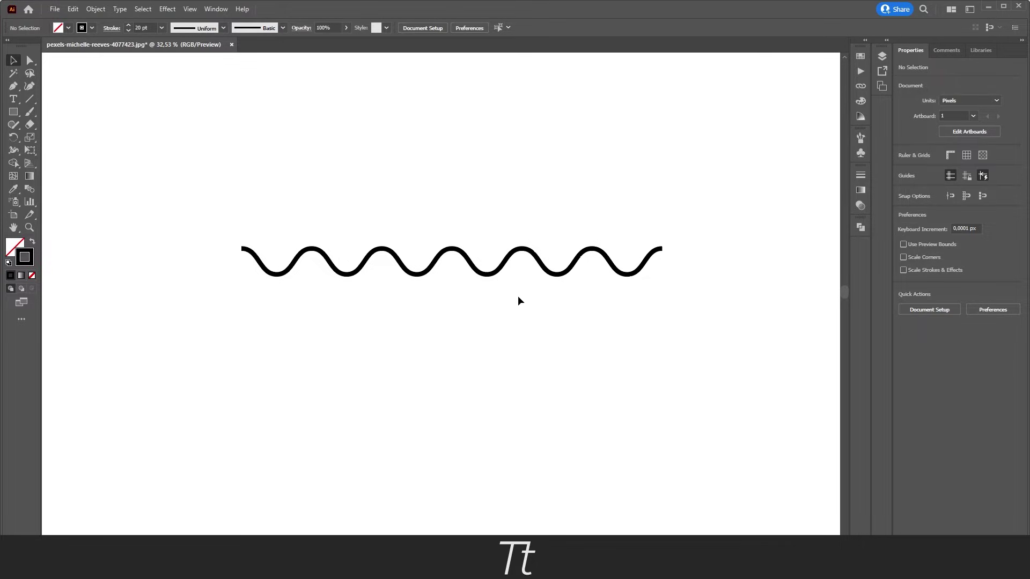
Zoom in on the wave and marquee-select its path with Direct Selection
mouse_move(552, 329)
mouse_down()
mouse_move(541, 316)
mouse_move(557, 318)
mouse_up()
click(558, 318)
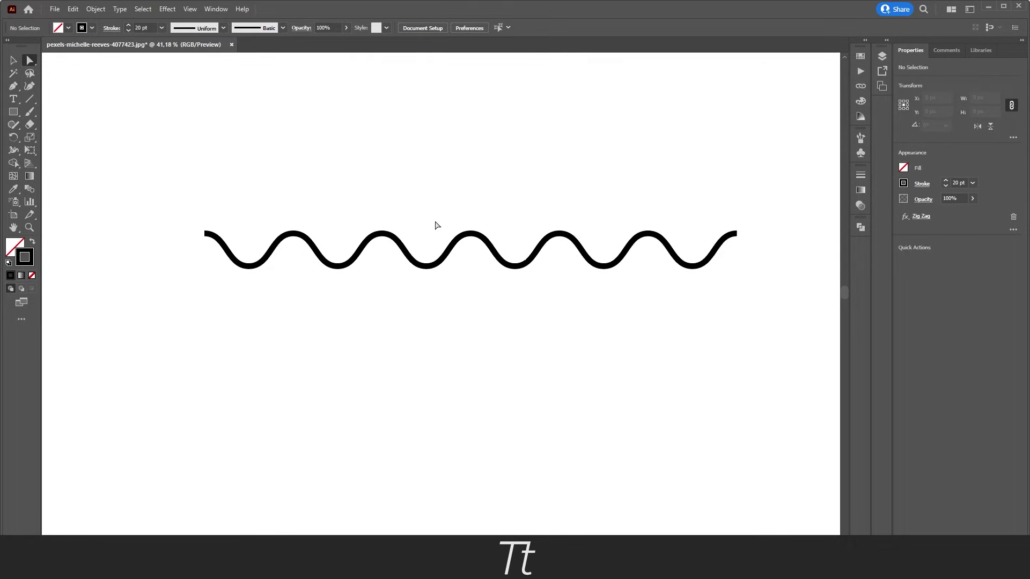
mouse_move(191, 210)
mouse_down()
mouse_move(753, 291)
mouse_move(771, 304)
mouse_up()
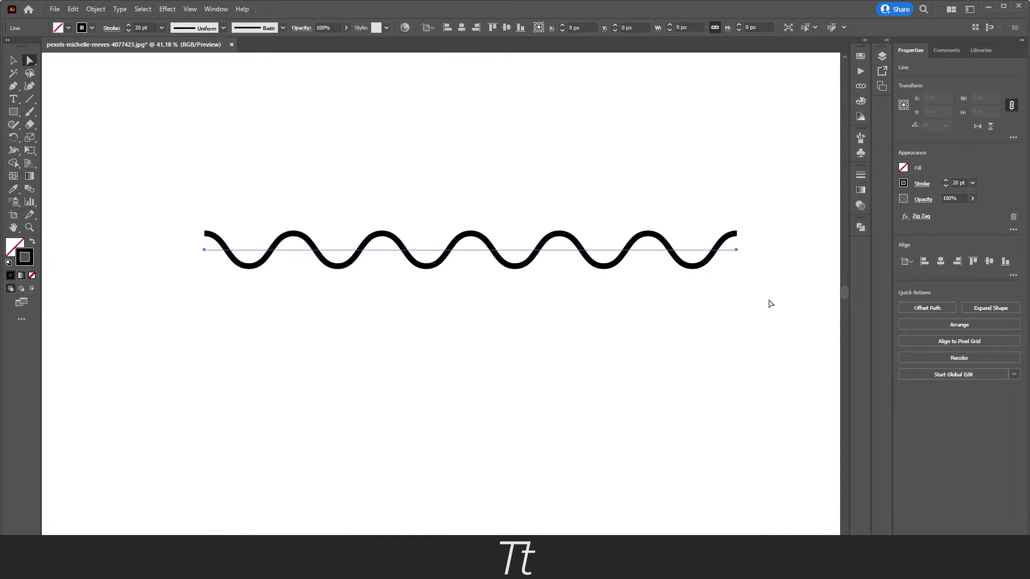
Expand the wave's appearance, then raise the middle crest's top anchor and lengthen its handle
click(99, 11)
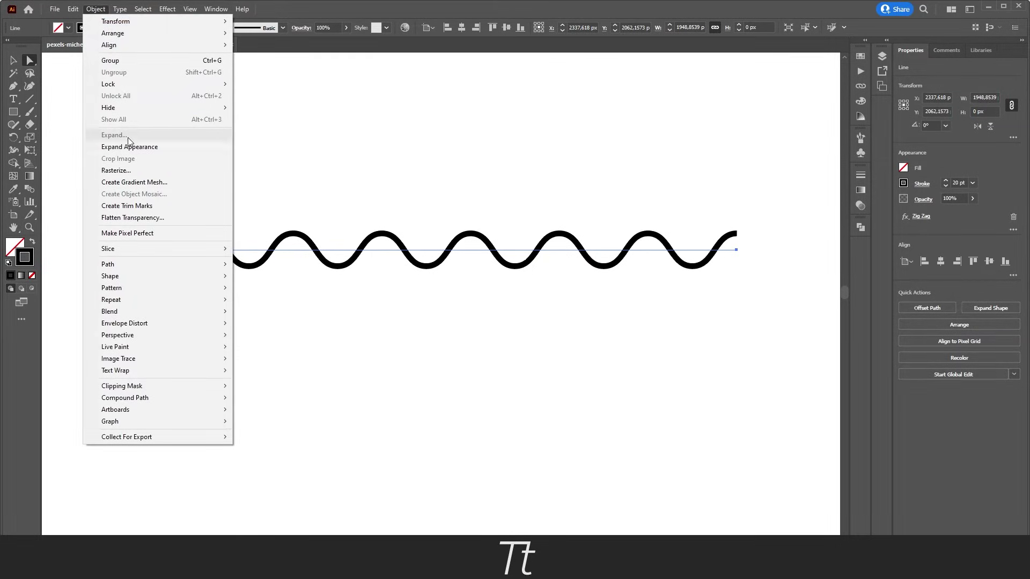
click(157, 147)
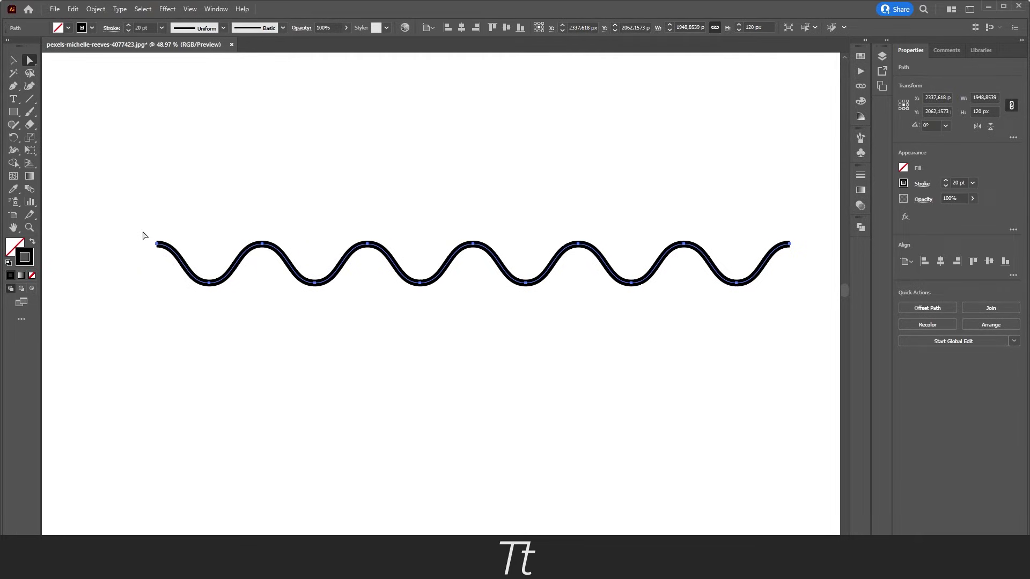
click(473, 245)
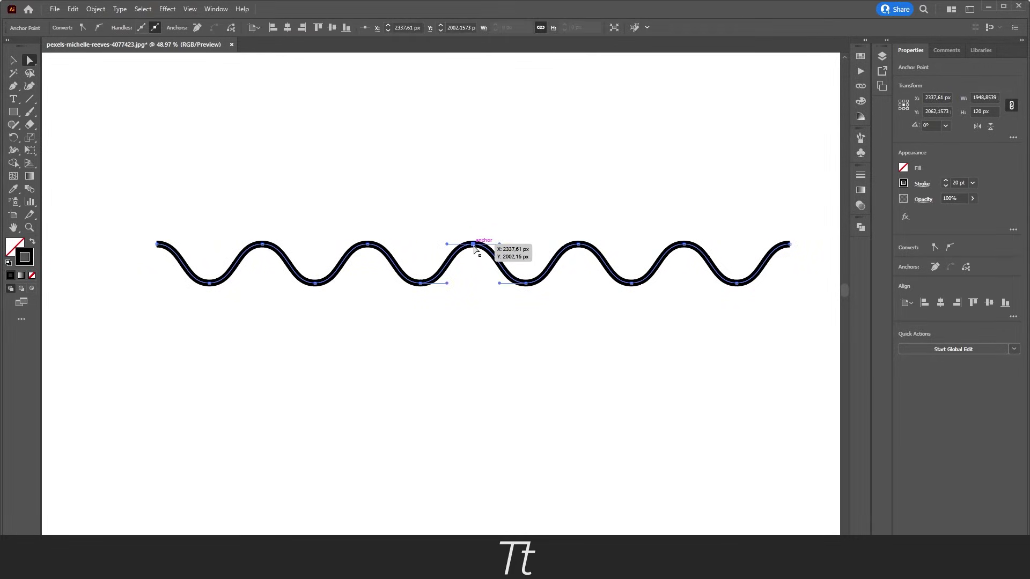
drag(499, 245, 510, 245)
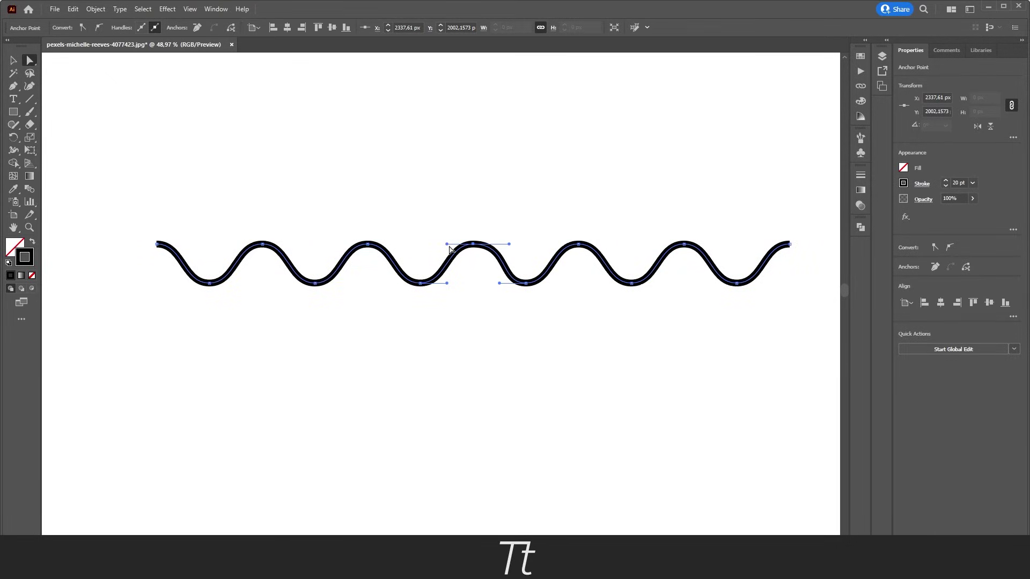
drag(473, 244, 472, 231)
click(477, 217)
scroll(478, 214, down, 4)
scroll(473, 254, up, 2)
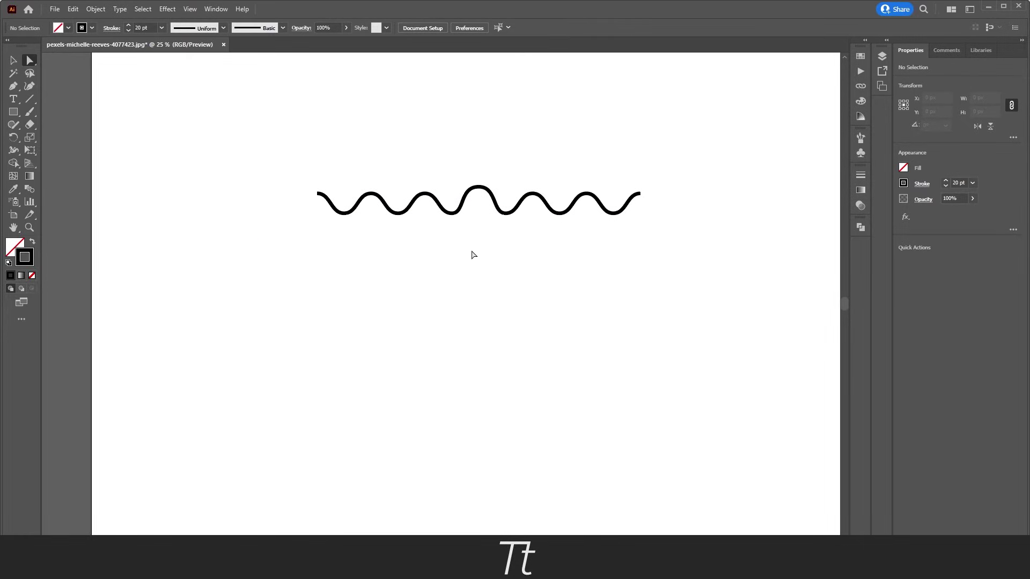